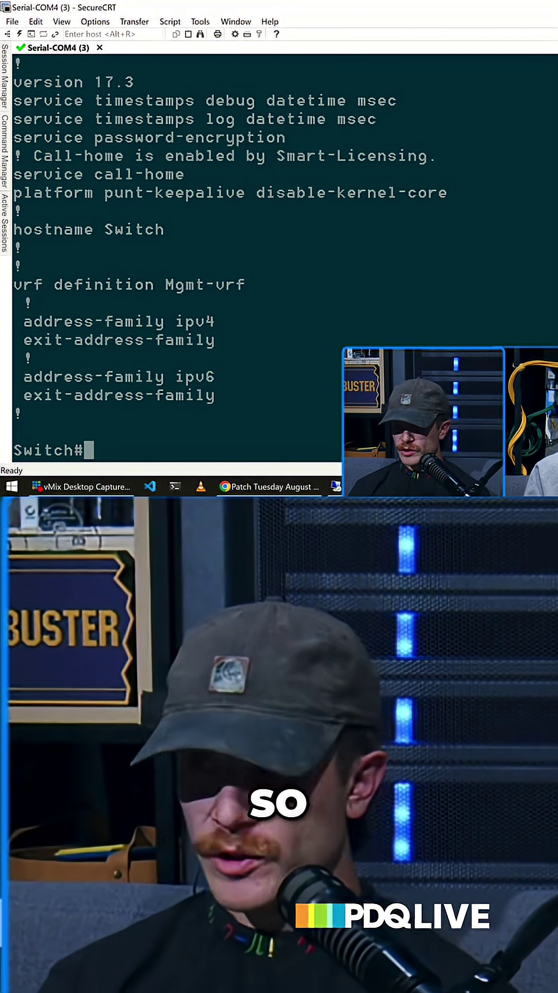
{"action": "type", "text": "config t"}
Enter configuration mode, enable 'ip domain lookup' with Tab completion, then exit with end
{"action": "key", "text": "Return"}
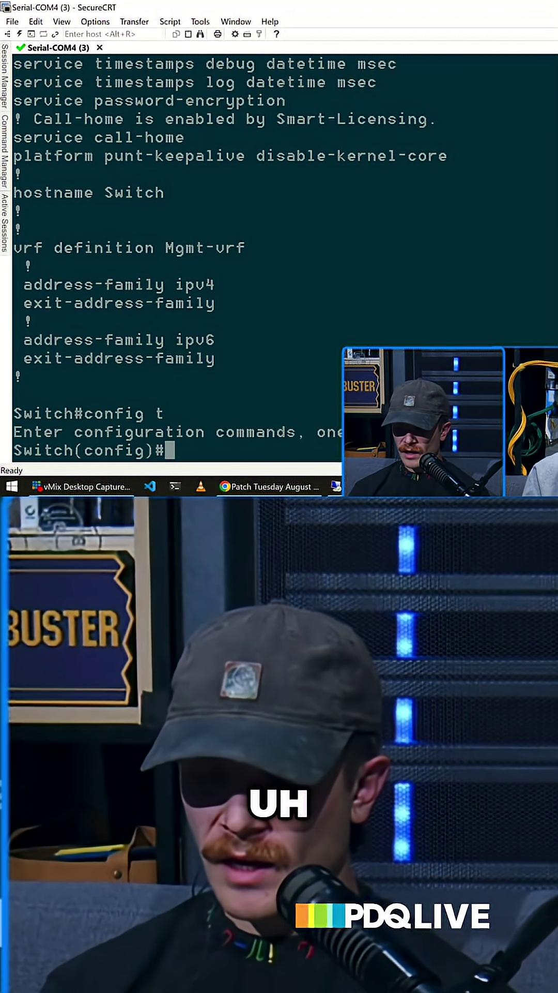
{"action": "type", "text": "ip dom"}
{"action": "key", "text": "Tab"}
{"action": "type", "text": "oo"}
{"action": "key", "text": "Tab"}
{"action": "key", "text": "Return"}
{"action": "type", "text": "en"}
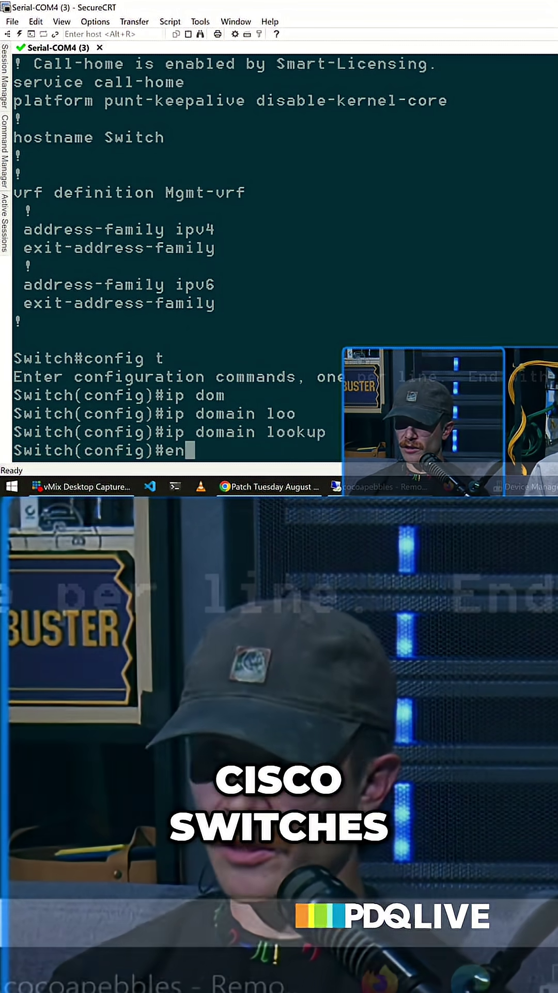
{"action": "type", "text": "d"}
{"action": "key", "text": "Return"}
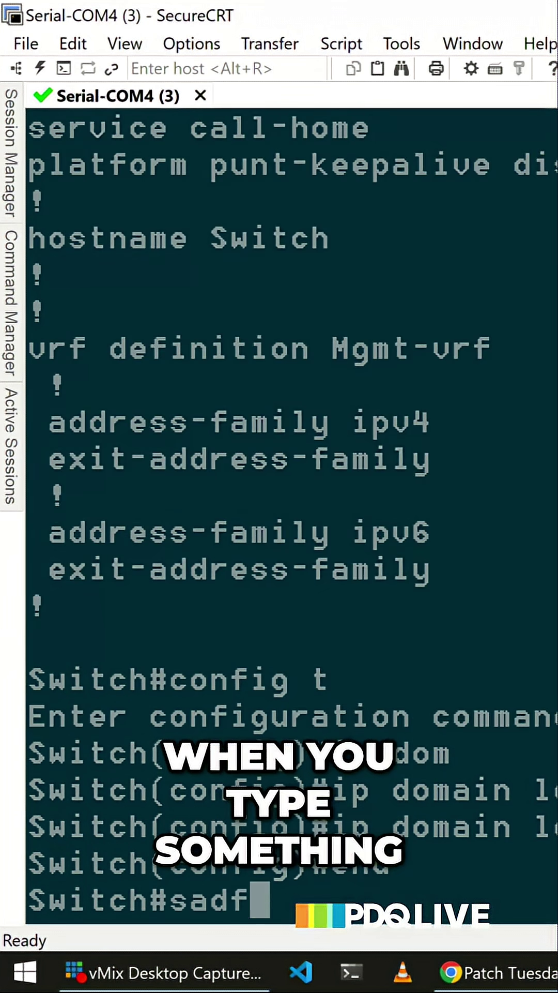
{"action": "key", "text": "Return"}
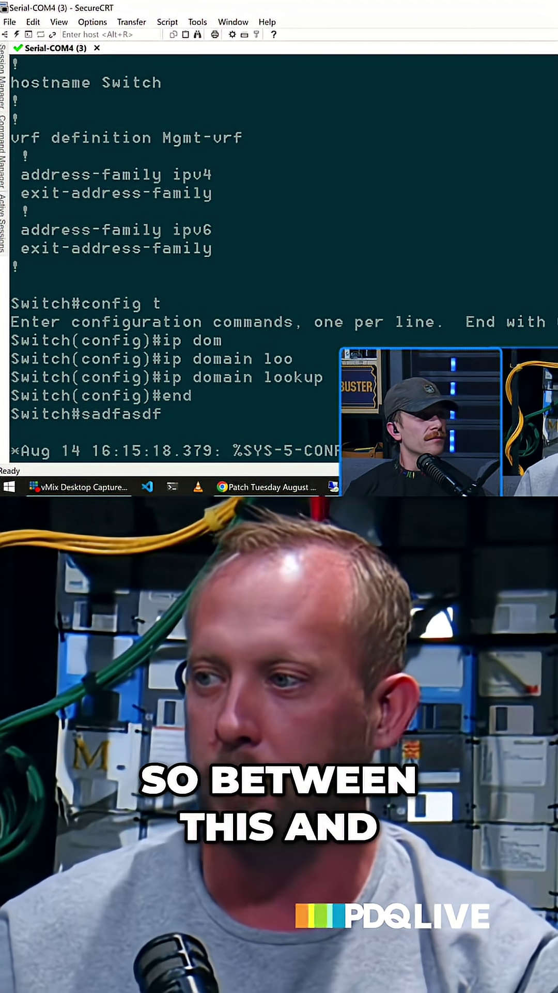
Bring up fresh switch prompts after the 'sadfasdf' lookup fails with a bad-host error
{"action": "key", "text": "Return"}
{"action": "key", "text": "Return"}
{"action": "key", "text": "Return"}
{"action": "key", "text": "Return"}
{"action": "key", "text": "Return"}
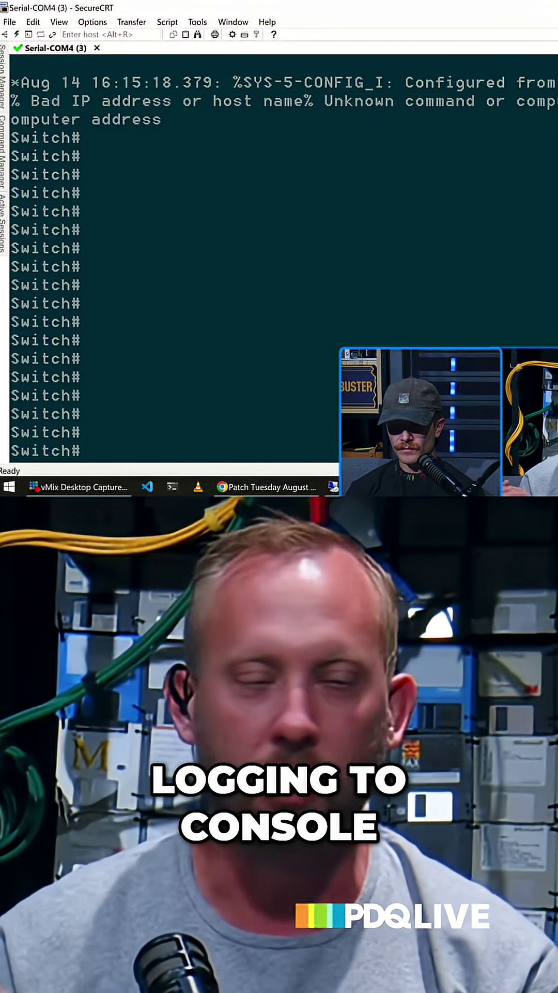
{"action": "type", "text": "config t"}
{"action": "key", "text": "Return"}
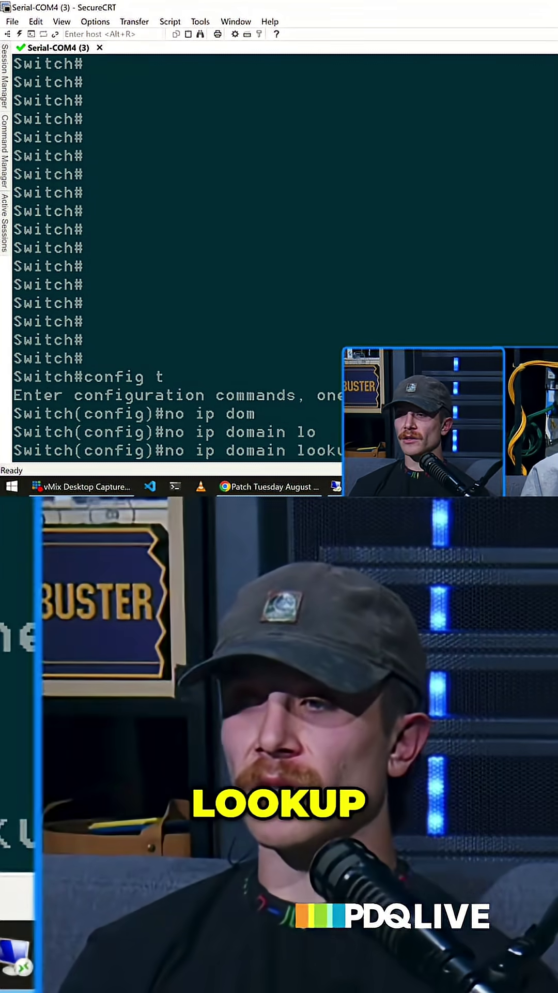
Apply 'no ip domain lookup' and test it with the mistyped command 'asdfasdf'
{"action": "key", "text": "Return"}
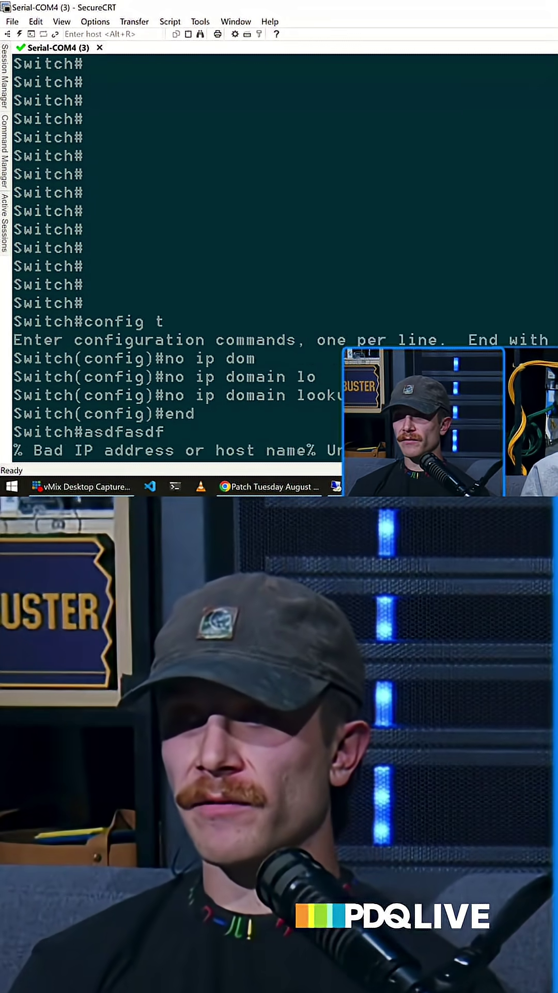
{"action": "key", "text": "Return"}
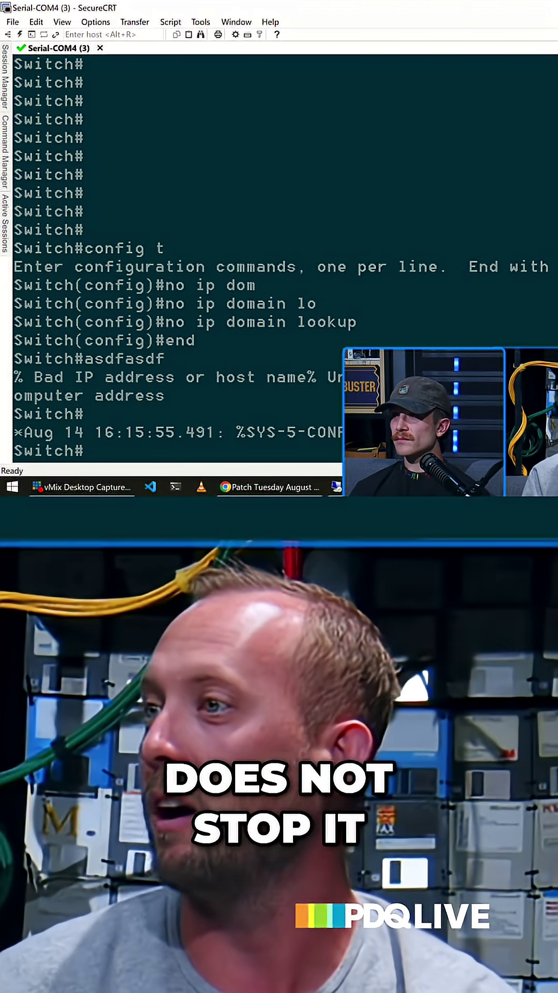